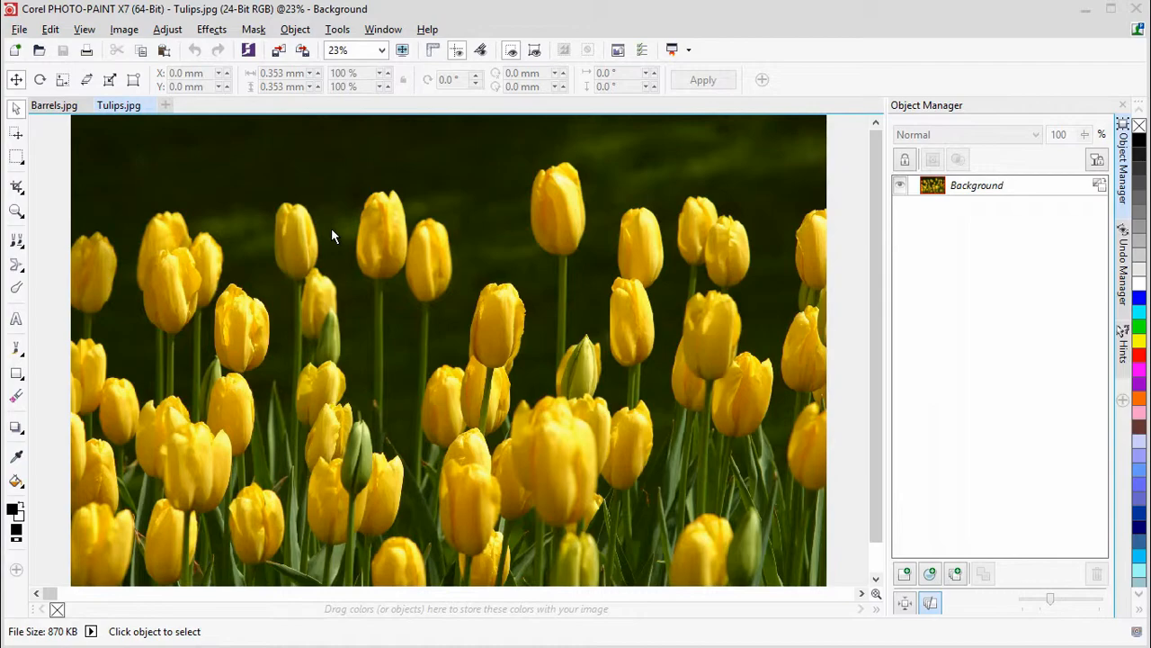
Step: Place a planar mask across the upper tulips with a selection range of about 31 mm and a feather range of about 26 mm
{"action": "left_click", "coordinate": [18, 159]}
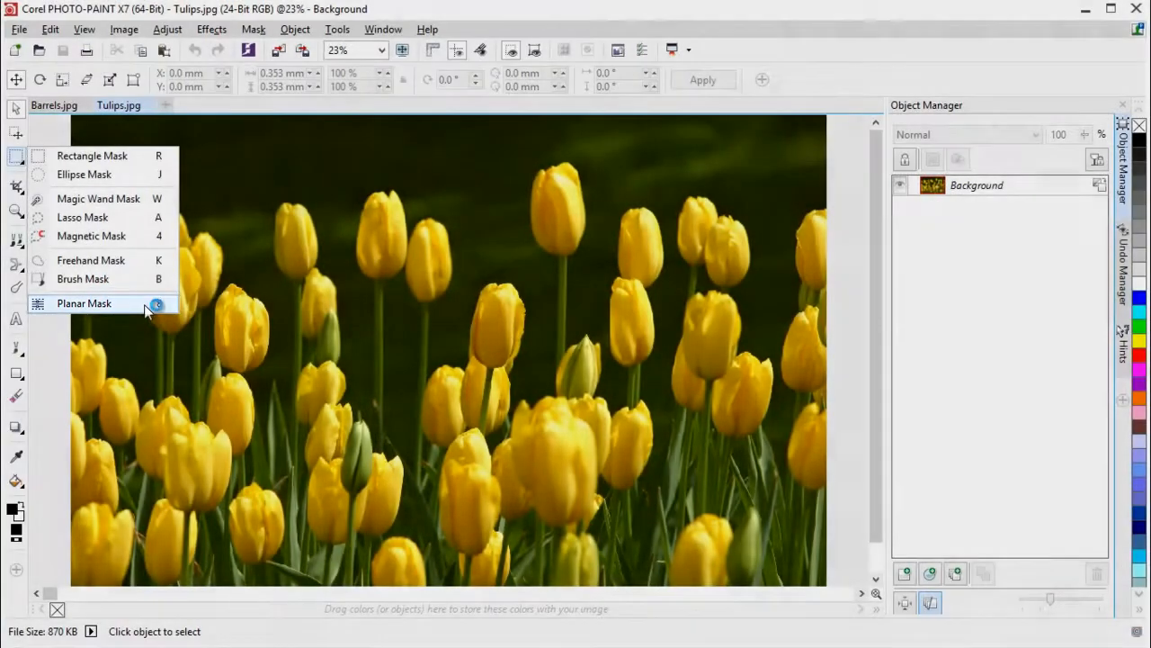
{"action": "left_click", "coordinate": [147, 306]}
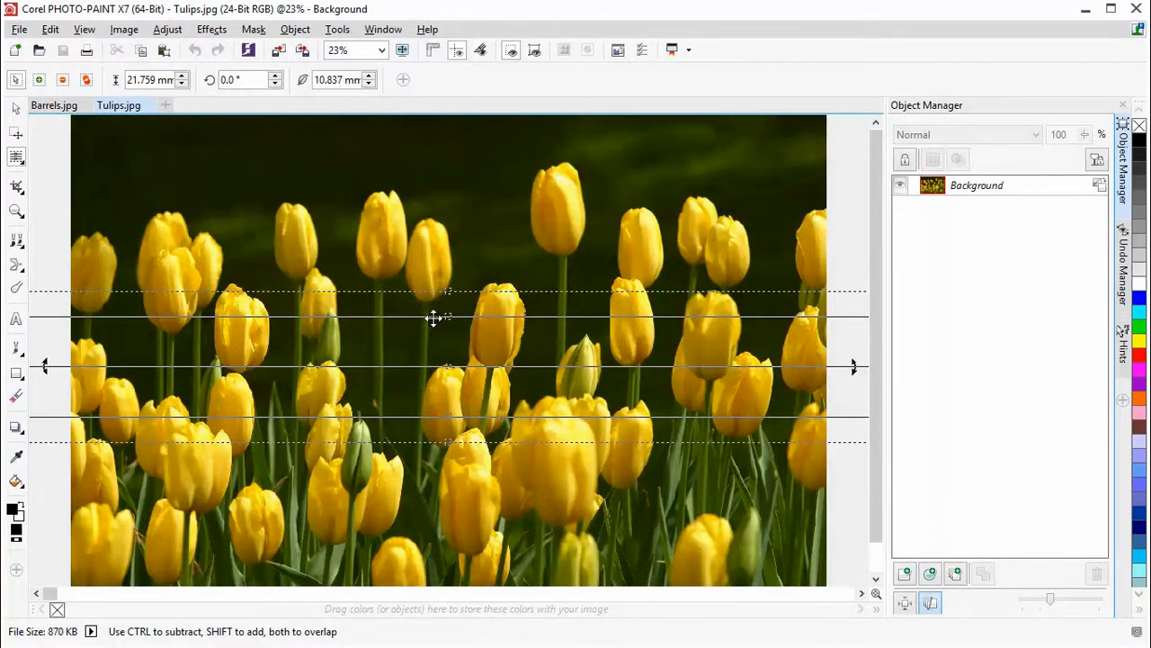
{"action": "left_click_drag", "start_coordinate": [435, 348], "coordinate": [434, 265]}
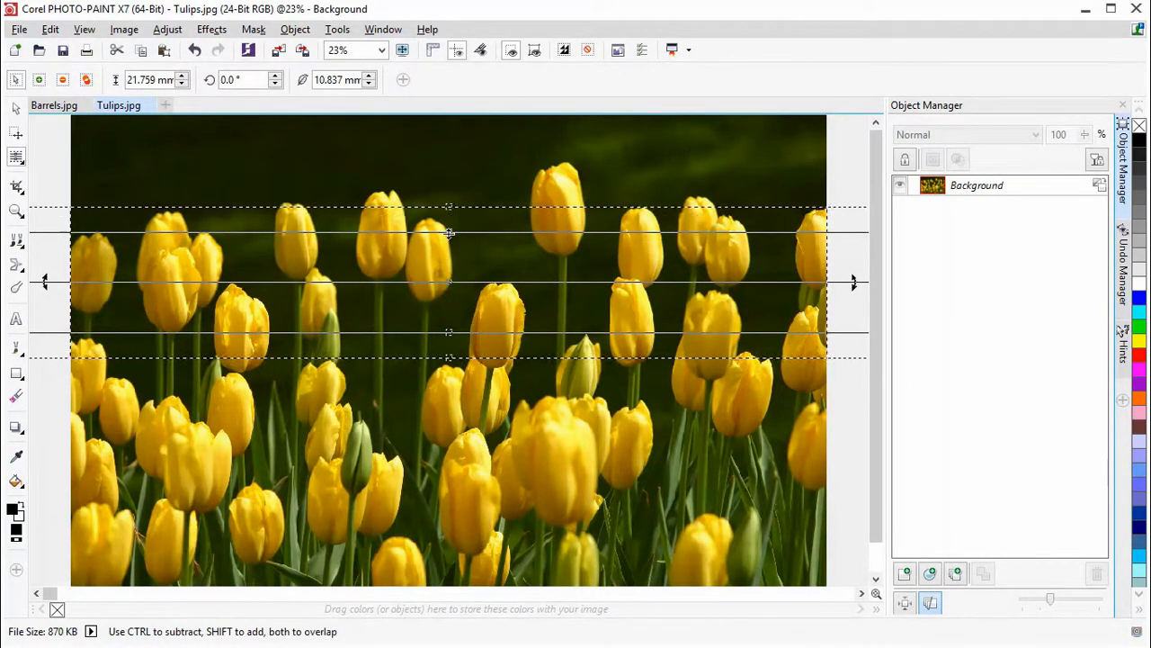
{"action": "left_click_drag", "start_coordinate": [449, 233], "coordinate": [458, 211]}
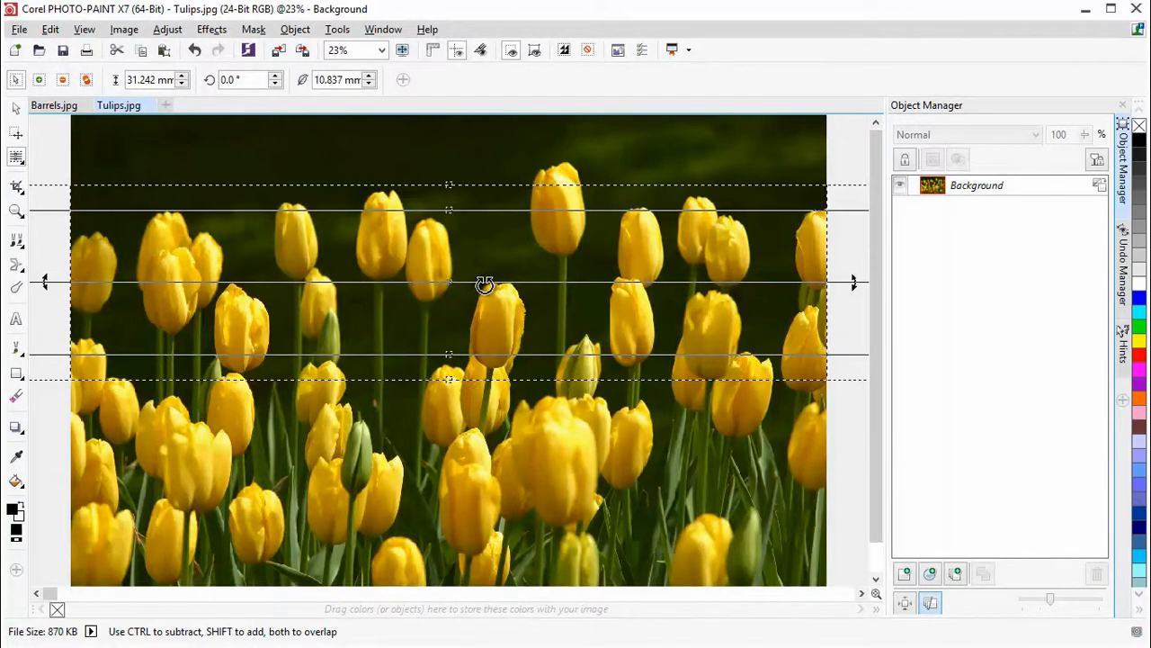
{"action": "left_click_drag", "start_coordinate": [442, 264], "coordinate": [439, 259]}
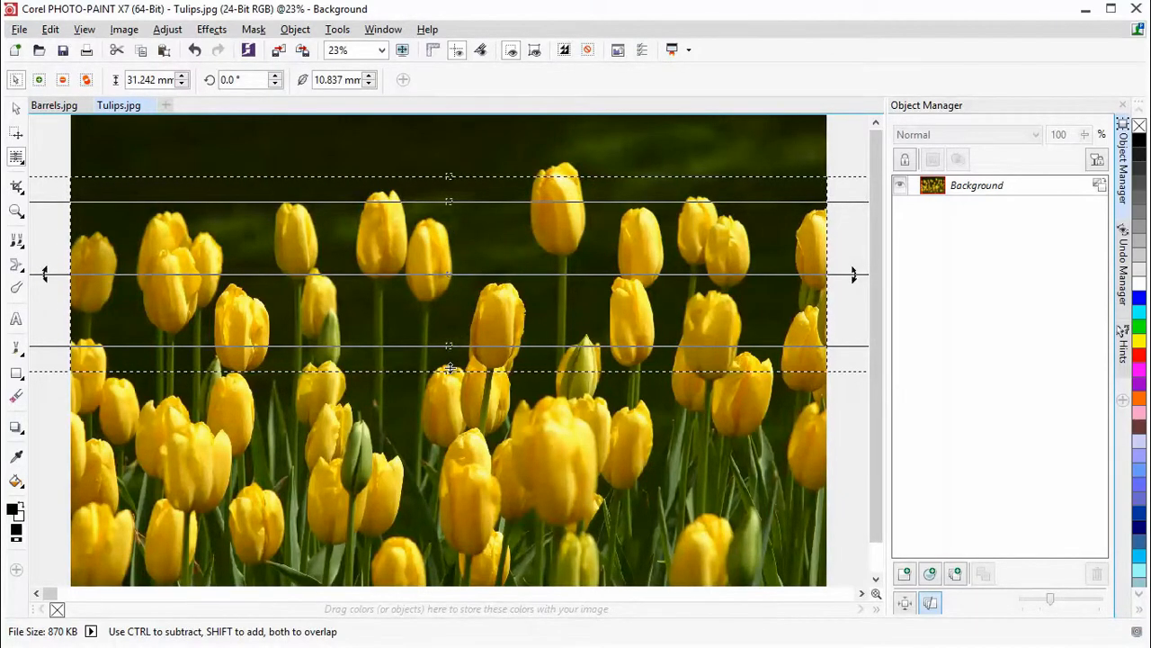
{"action": "left_click_drag", "start_coordinate": [451, 370], "coordinate": [450, 406]}
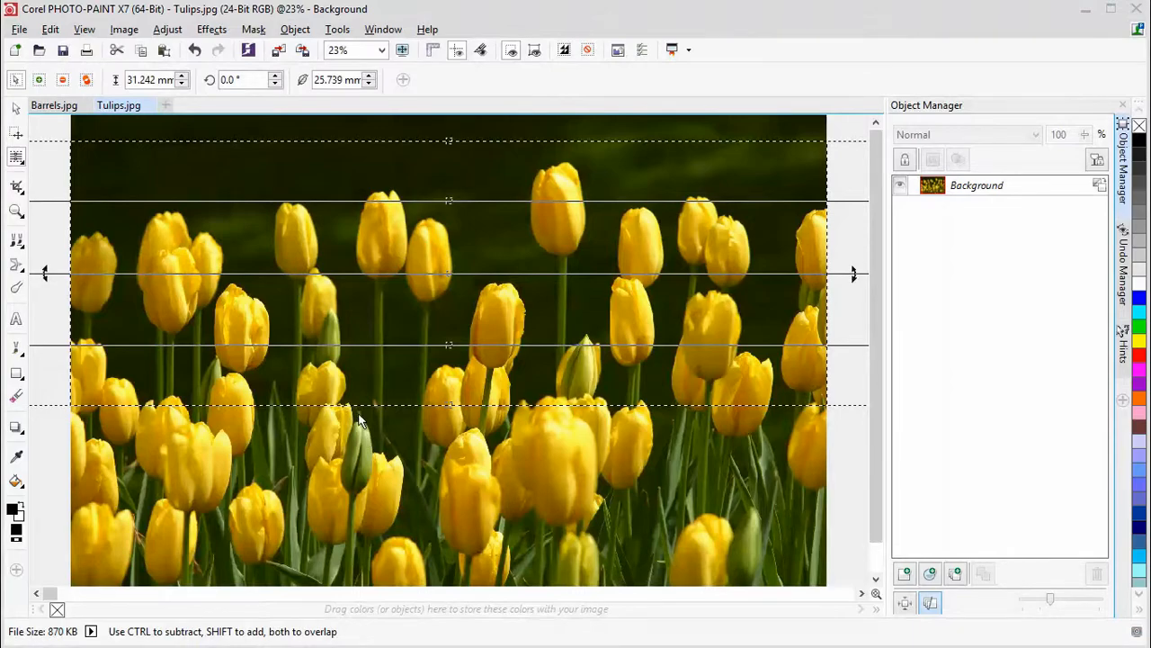
Step: Turn on the mask overlay and increase the planar mask's feather range to 43.739 mm
{"action": "left_click", "coordinate": [261, 30]}
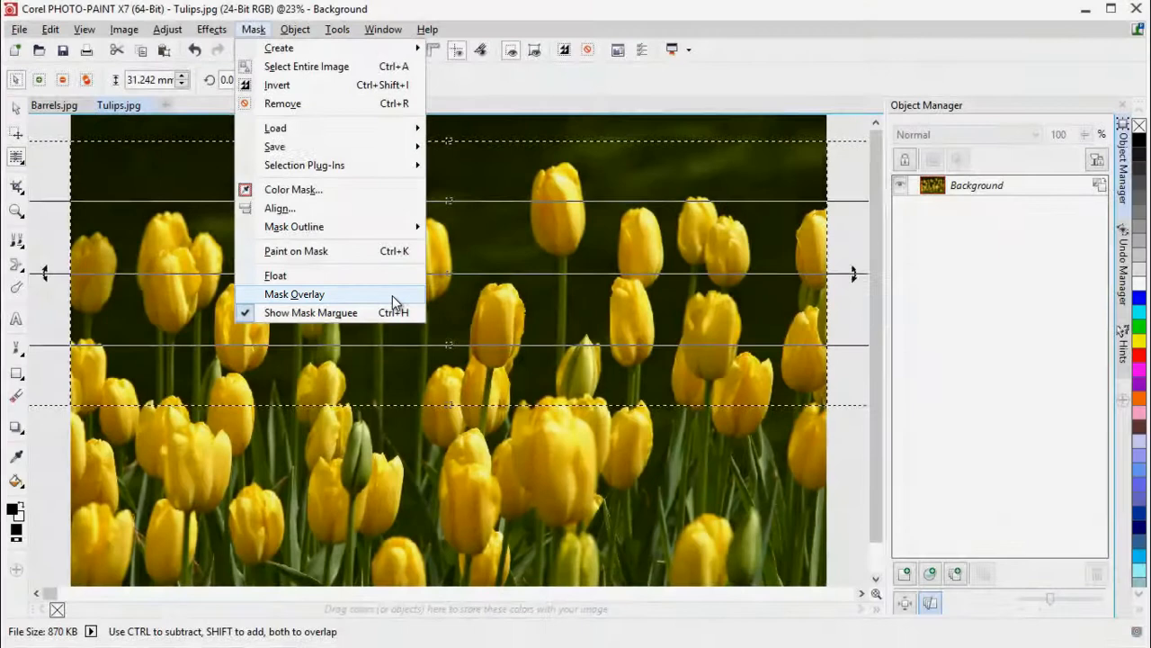
{"action": "left_click", "coordinate": [393, 295]}
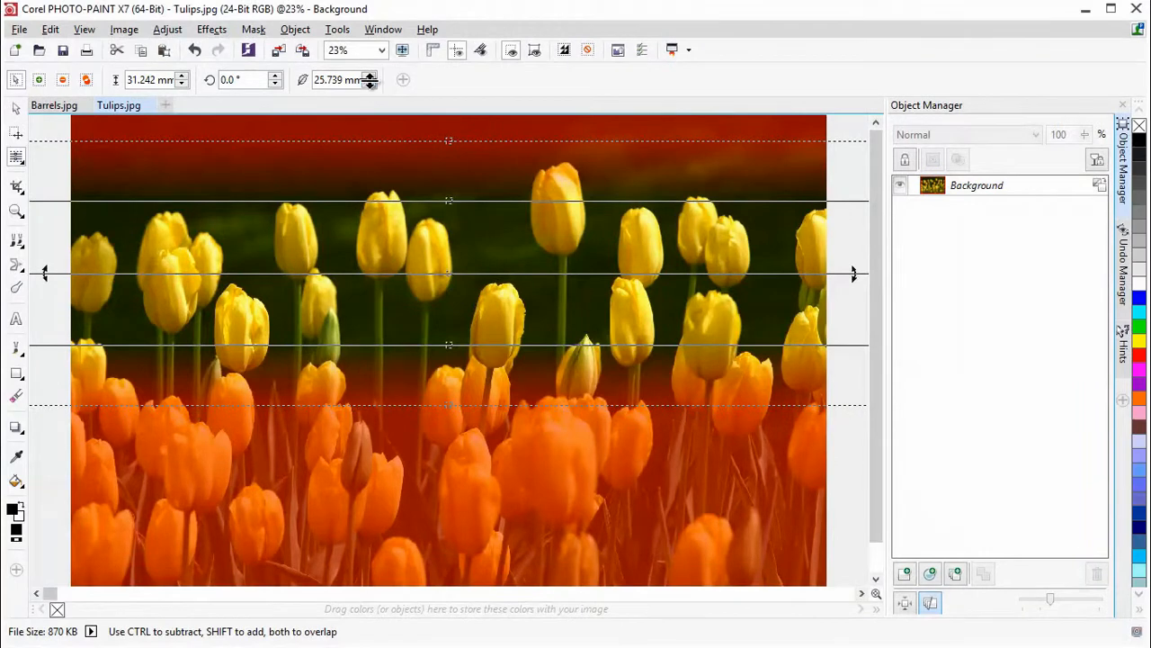
{"action": "left_click", "coordinate": [368, 81]}
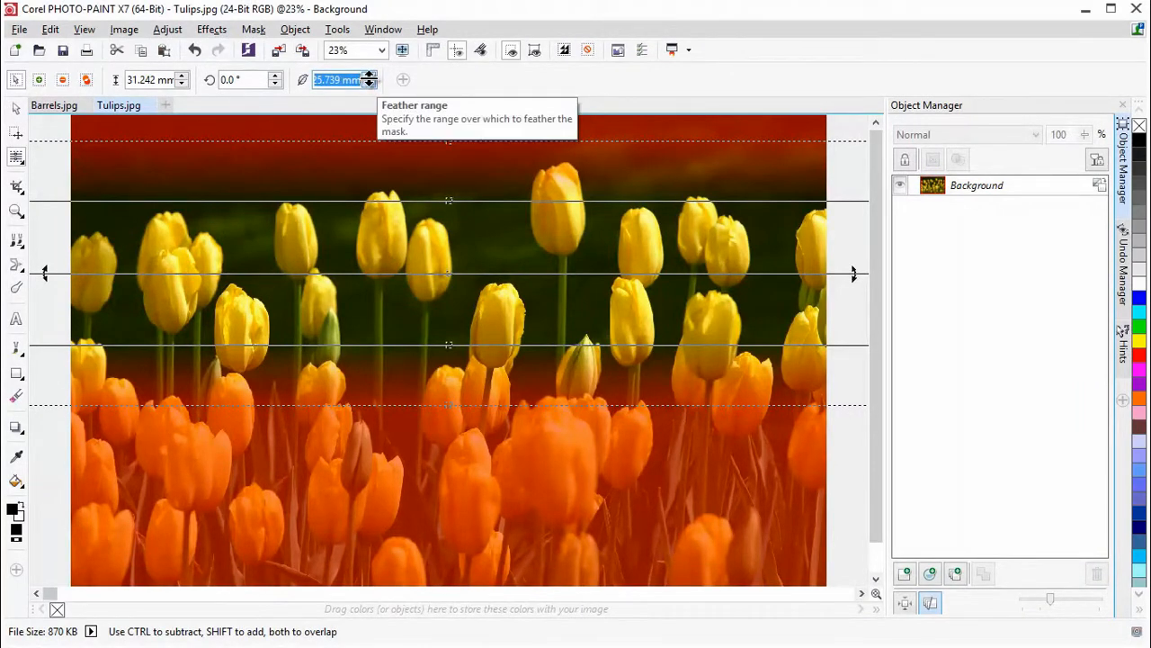
{"action": "left_click", "coordinate": [369, 75]}
{"action": "left_click", "coordinate": [368, 75]}
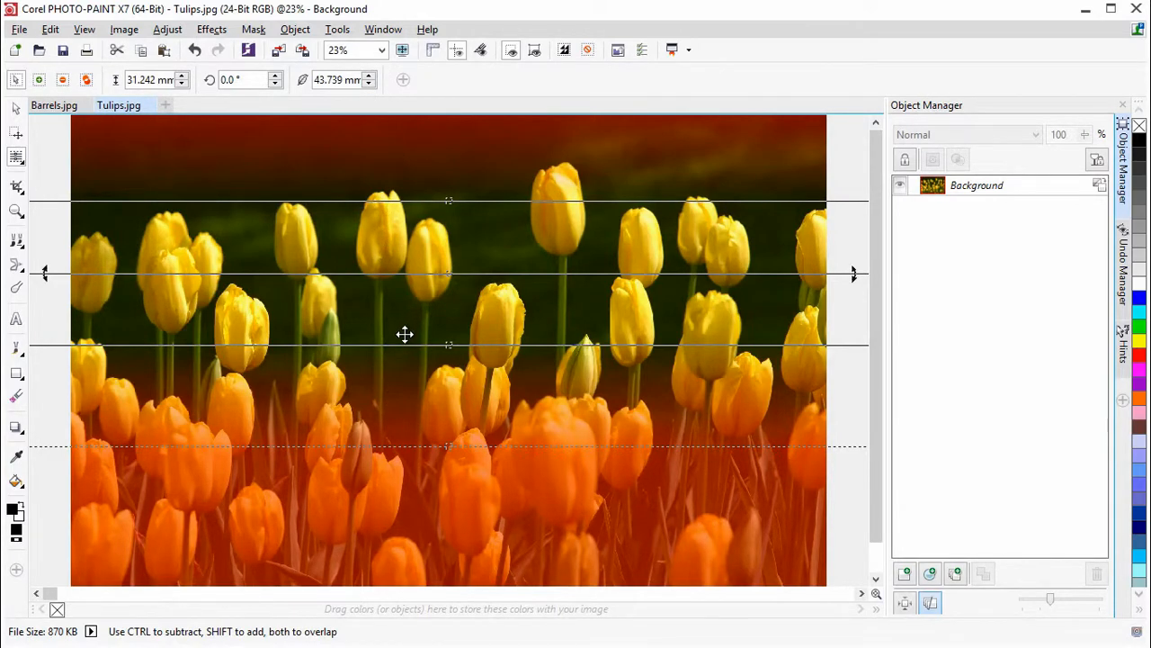
Step: Set the planar mask's selection range to 26.242 mm
{"action": "left_click", "coordinate": [182, 76]}
{"action": "left_click", "coordinate": [181, 76]}
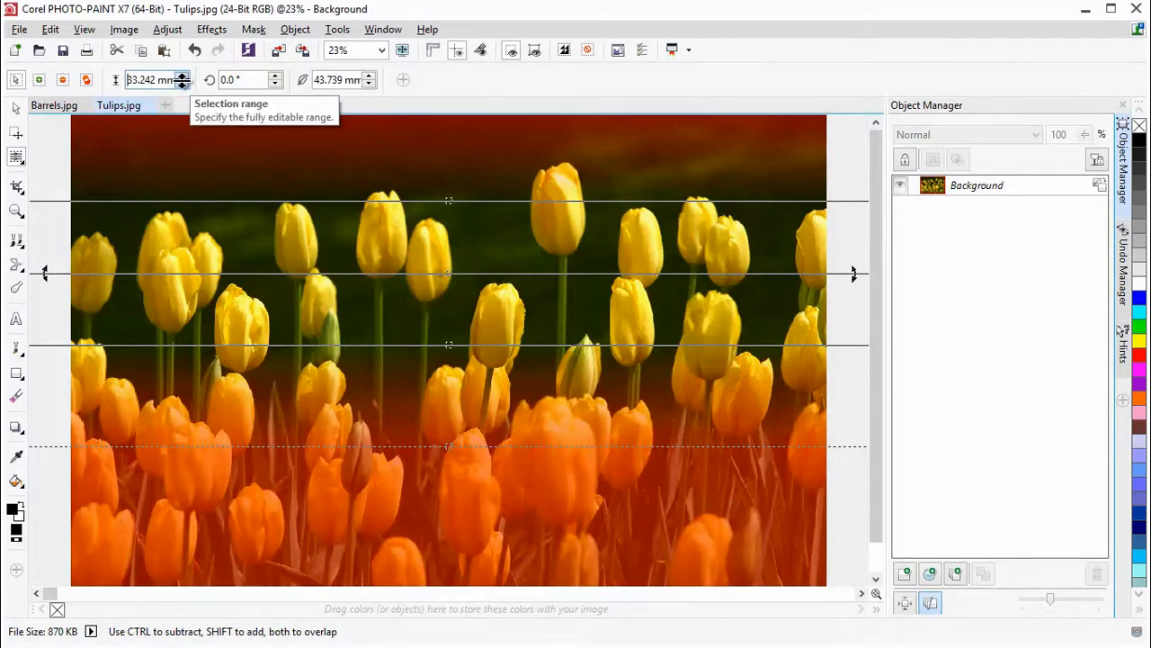
{"action": "left_click_drag", "start_coordinate": [181, 79], "coordinate": [184, 99]}
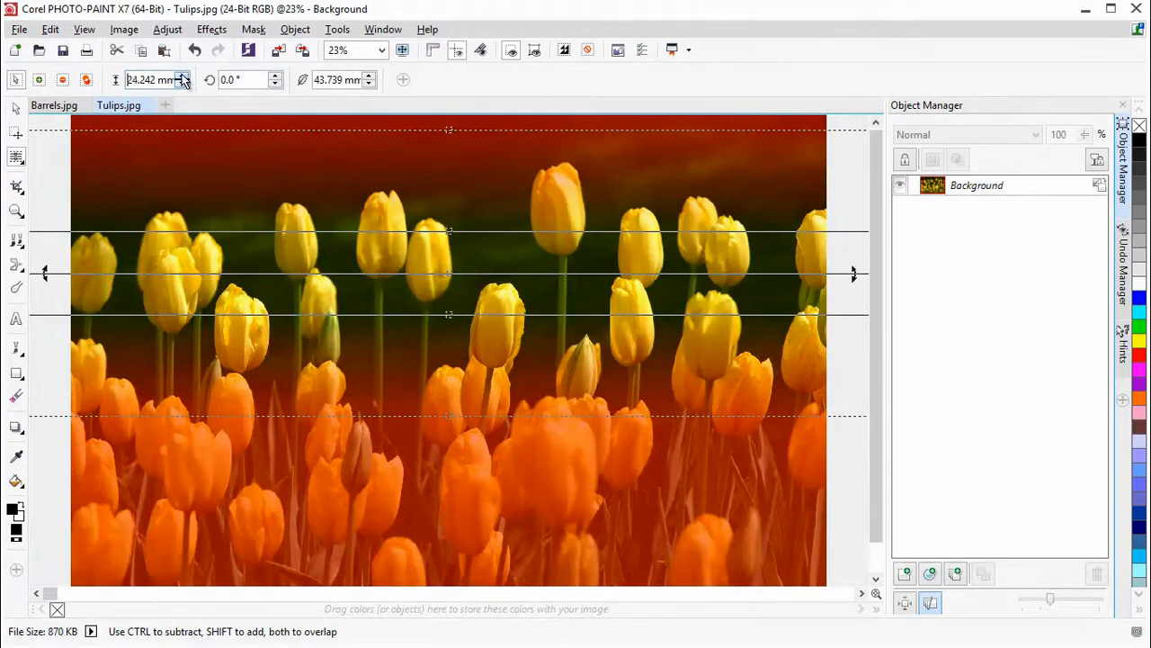
{"action": "left_click", "coordinate": [182, 77]}
{"action": "left_click", "coordinate": [182, 77]}
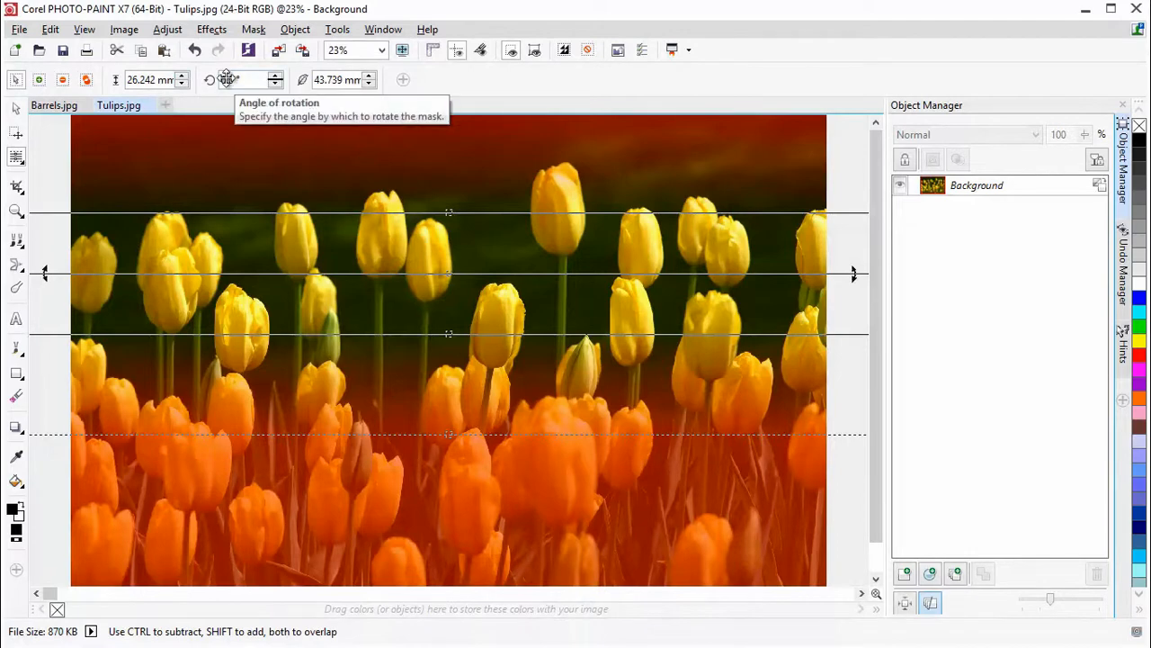
Step: Rotate the planar mask to 5 degrees and turn off the mask overlay
{"action": "double_click", "coordinate": [228, 79]}
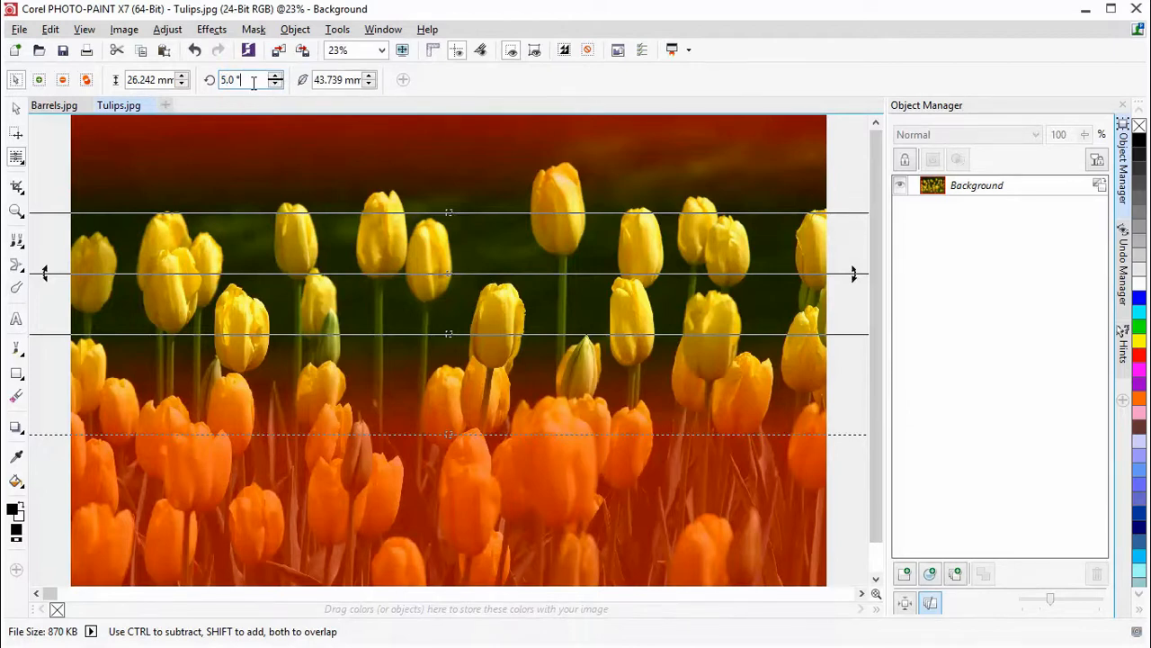
{"action": "key", "text": "Return"}
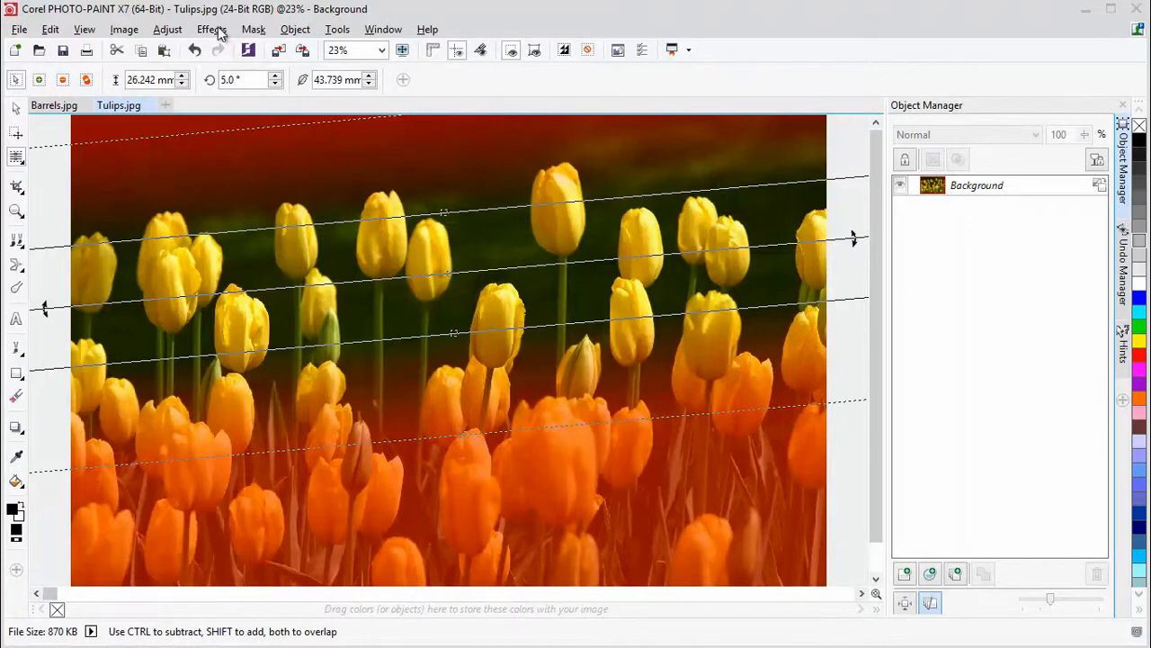
{"action": "left_click", "coordinate": [252, 29]}
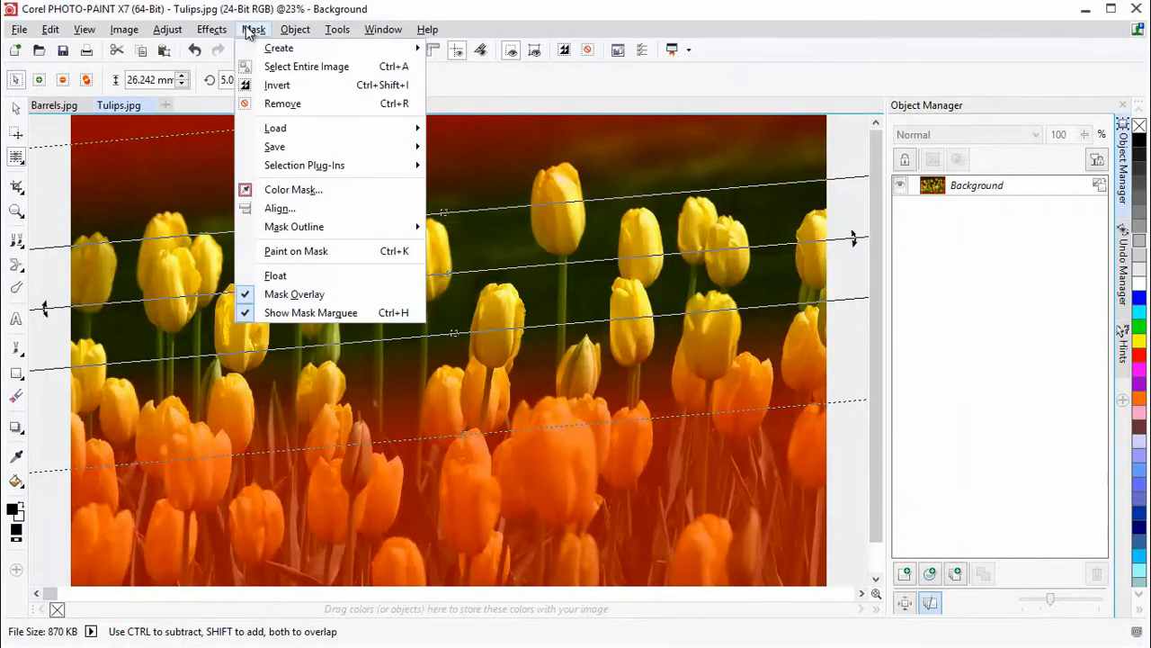
{"action": "left_click", "coordinate": [279, 295]}
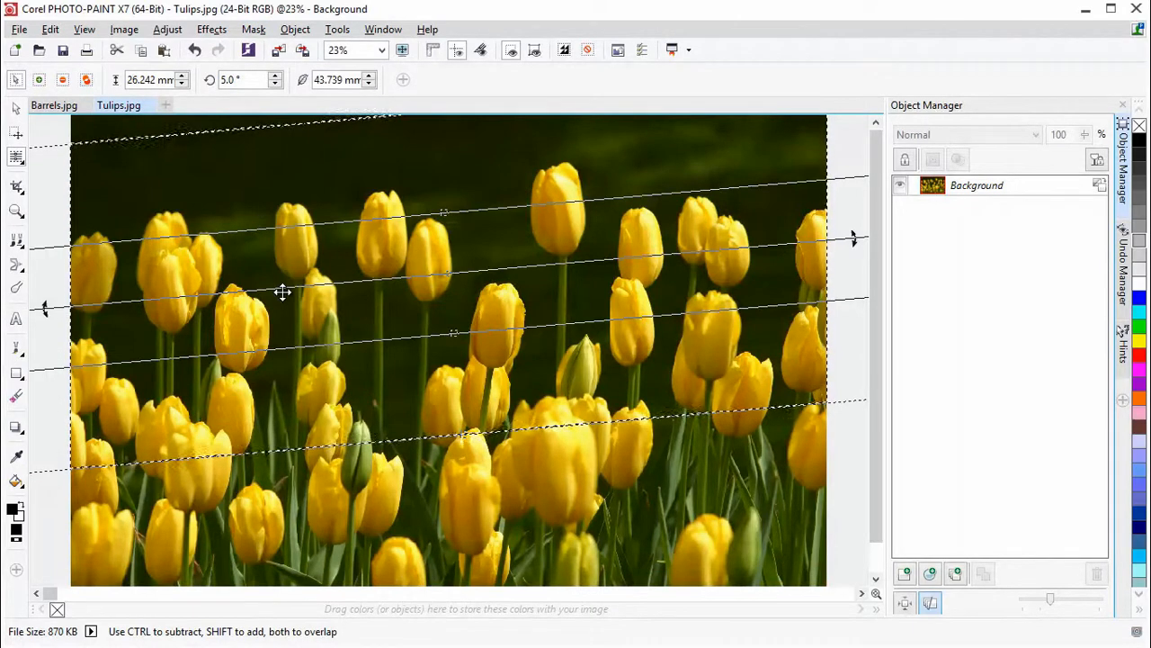
Step: Apply a Bokeh Blur to the tulips with blur amount 12, feather edge 5 and focus range -23
{"action": "left_click", "coordinate": [213, 31]}
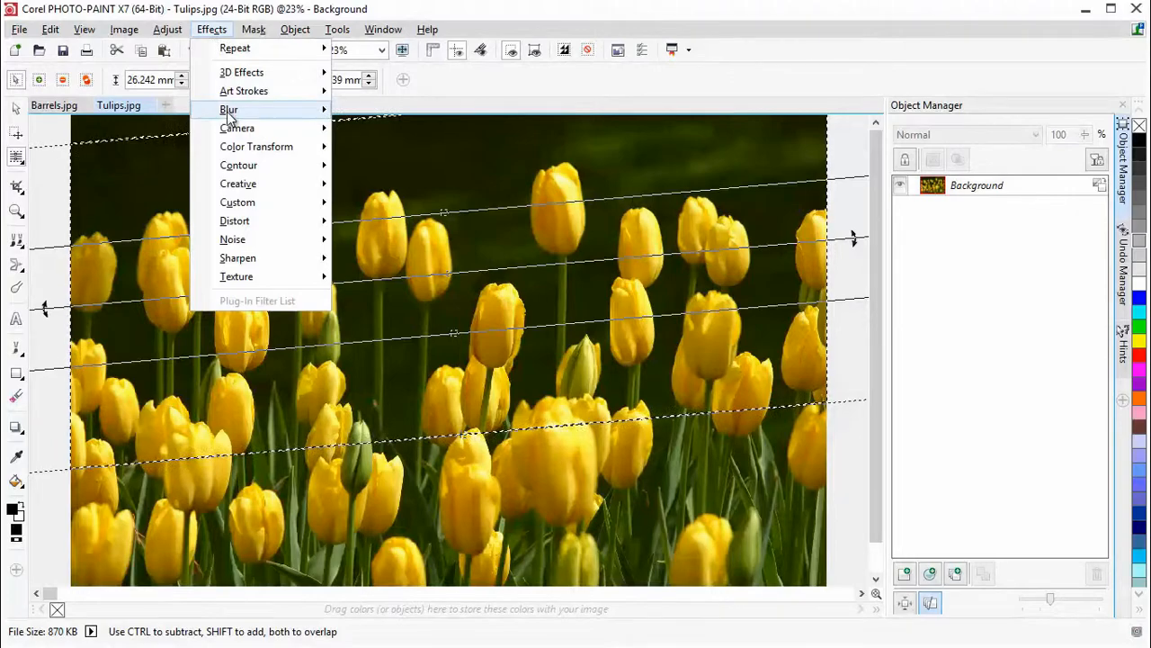
{"action": "mouse_move", "coordinate": [228, 115]}
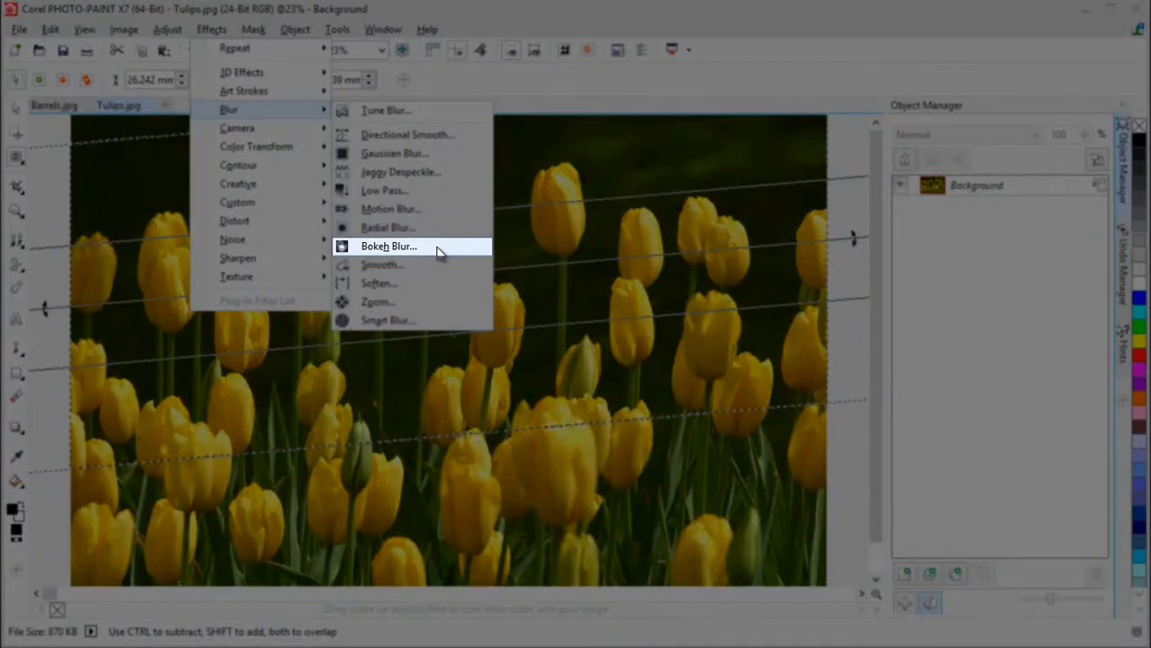
{"action": "left_click", "coordinate": [389, 245]}
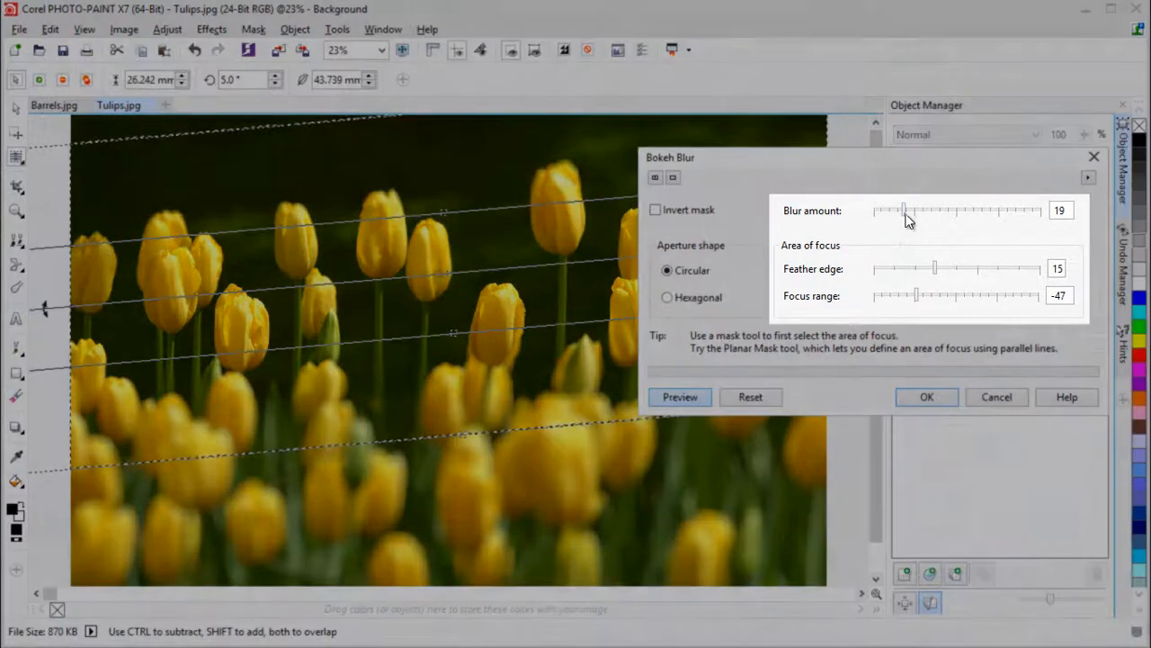
{"action": "left_click_drag", "start_coordinate": [905, 213], "coordinate": [899, 214]}
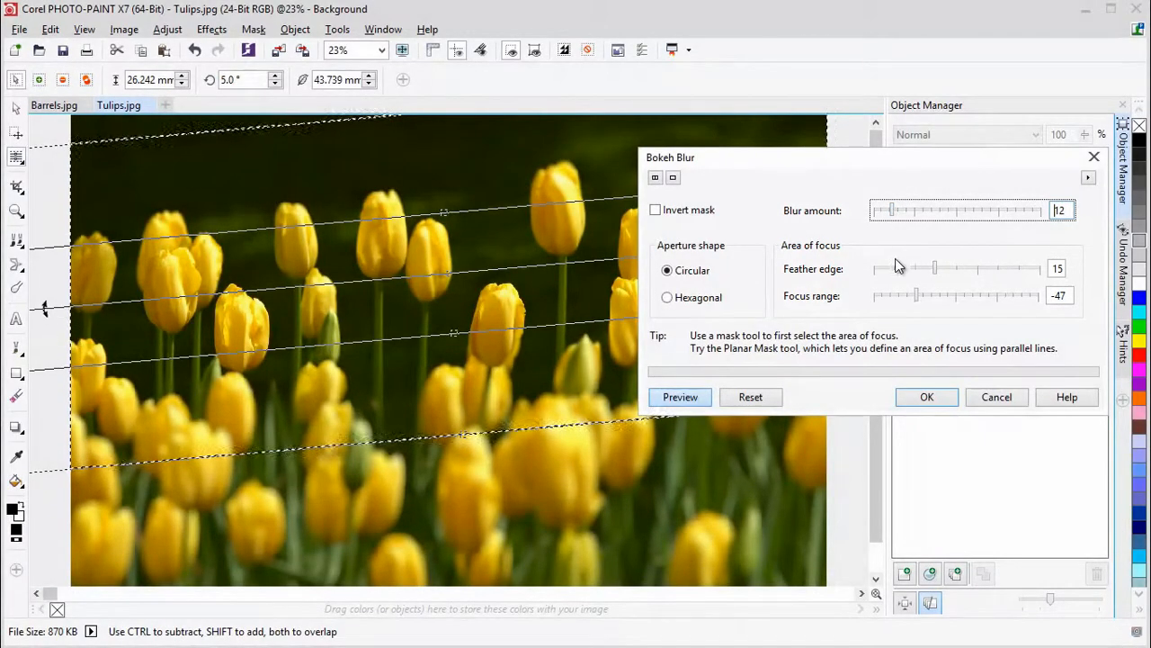
{"action": "left_click_drag", "start_coordinate": [933, 269], "coordinate": [898, 269]}
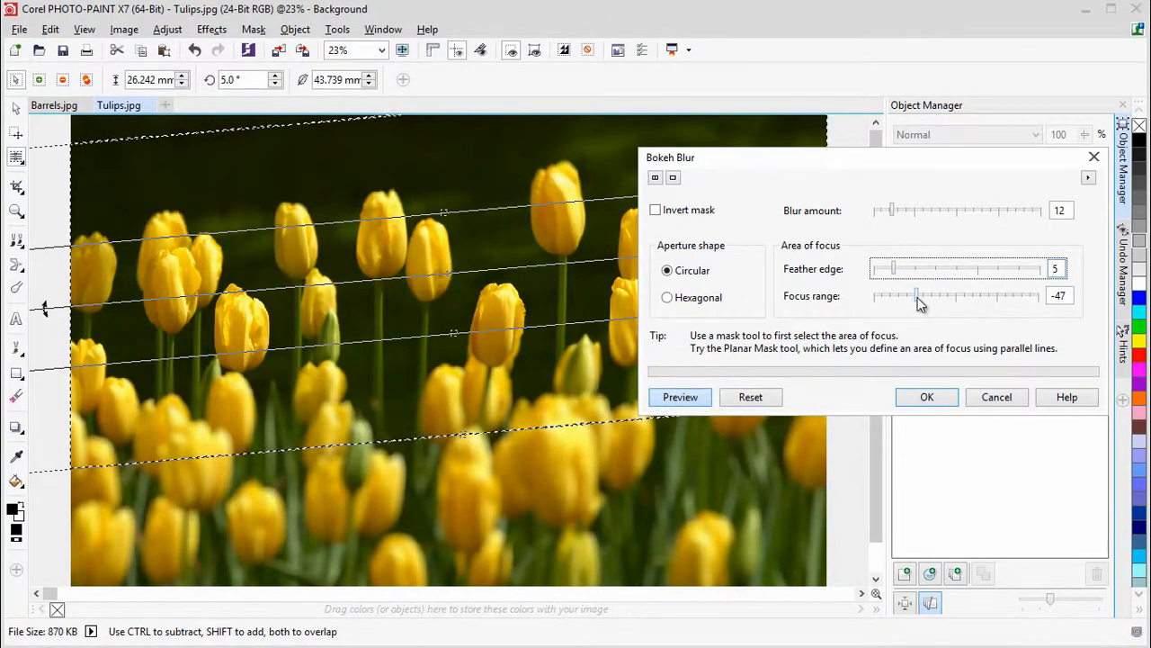
{"action": "left_click_drag", "start_coordinate": [917, 299], "coordinate": [937, 297]}
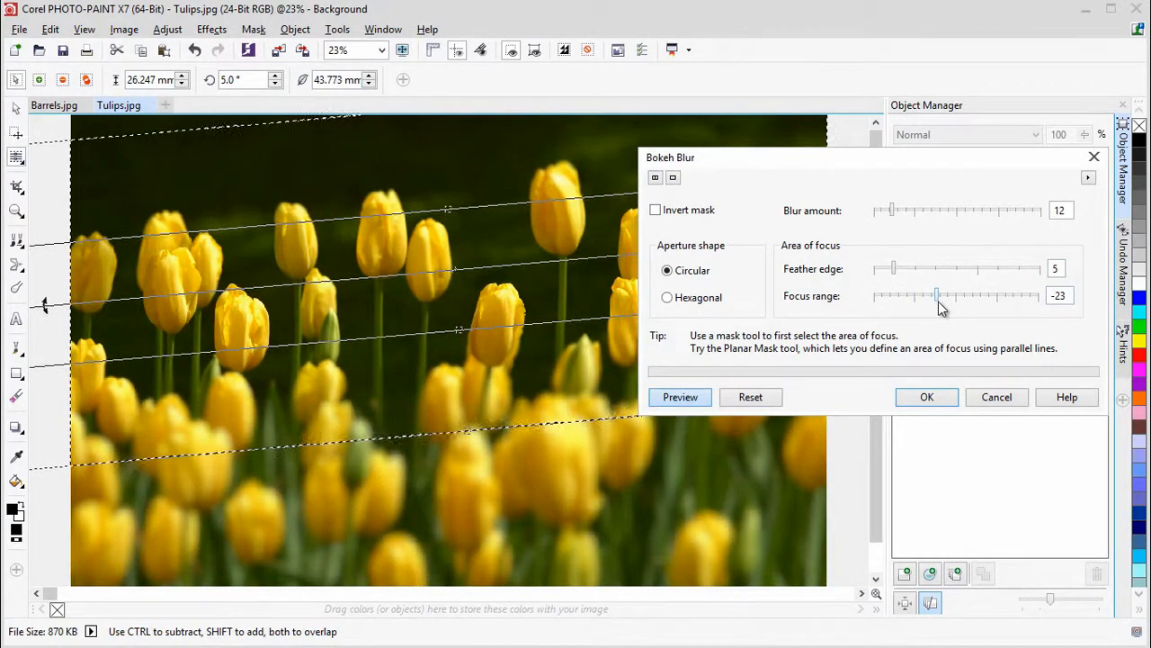
{"action": "left_click", "coordinate": [929, 396]}
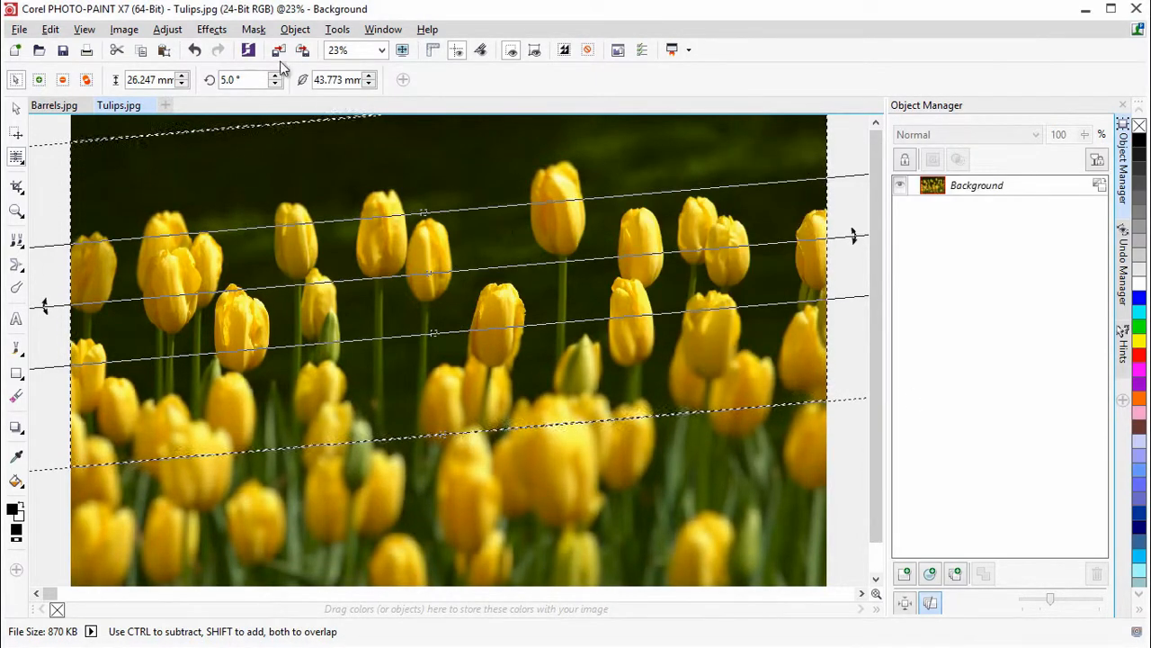
Step: Remove the mask from the tulips image and return to the object pick tool
{"action": "left_click", "coordinate": [254, 29]}
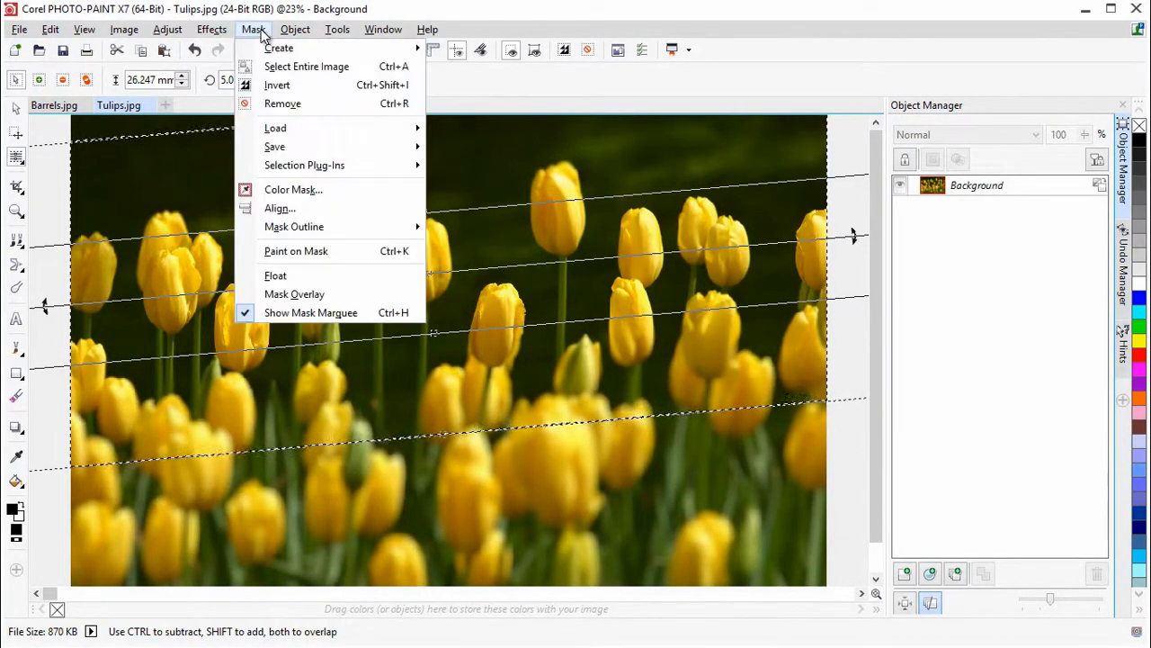
{"action": "left_click", "coordinate": [299, 106]}
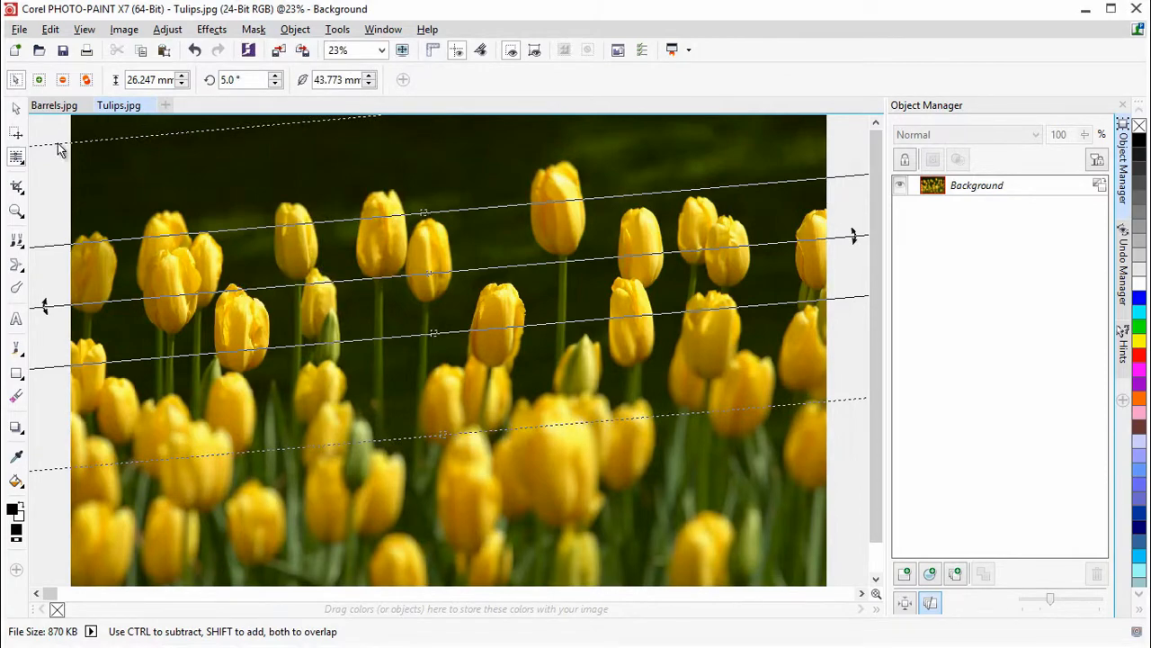
{"action": "left_click", "coordinate": [15, 108]}
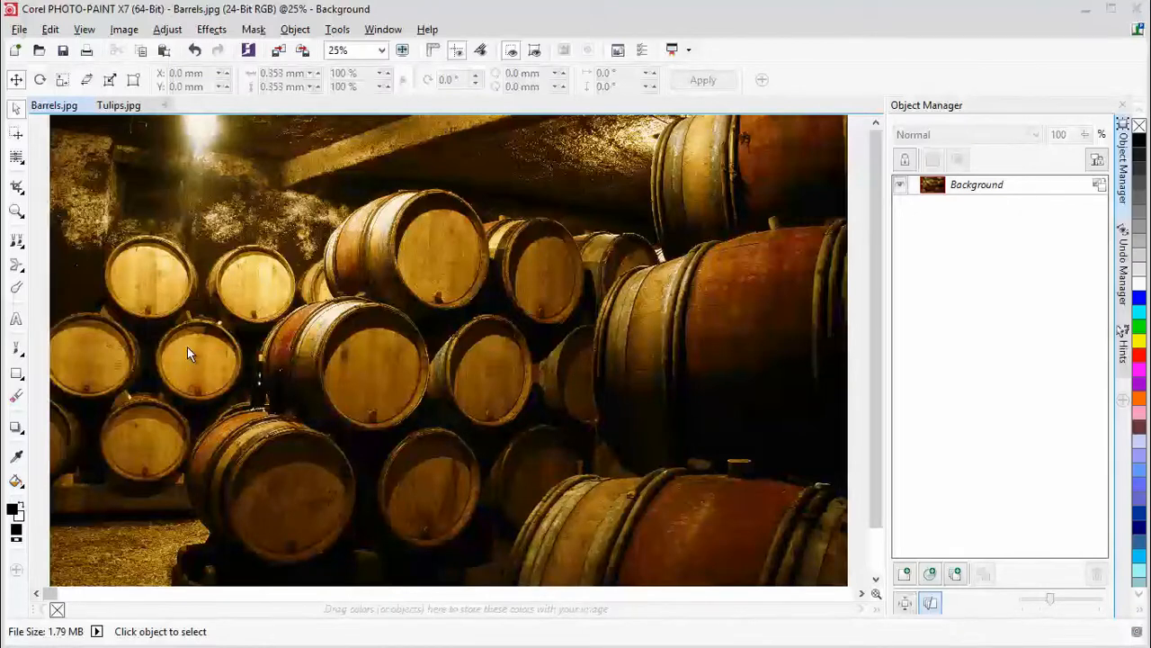
Step: In Barrels.jpg, place a planar mask over the middle barrels, rotated about 61 degrees, with a 46 mm selection range and 20 mm feather range
{"action": "left_click", "coordinate": [16, 160]}
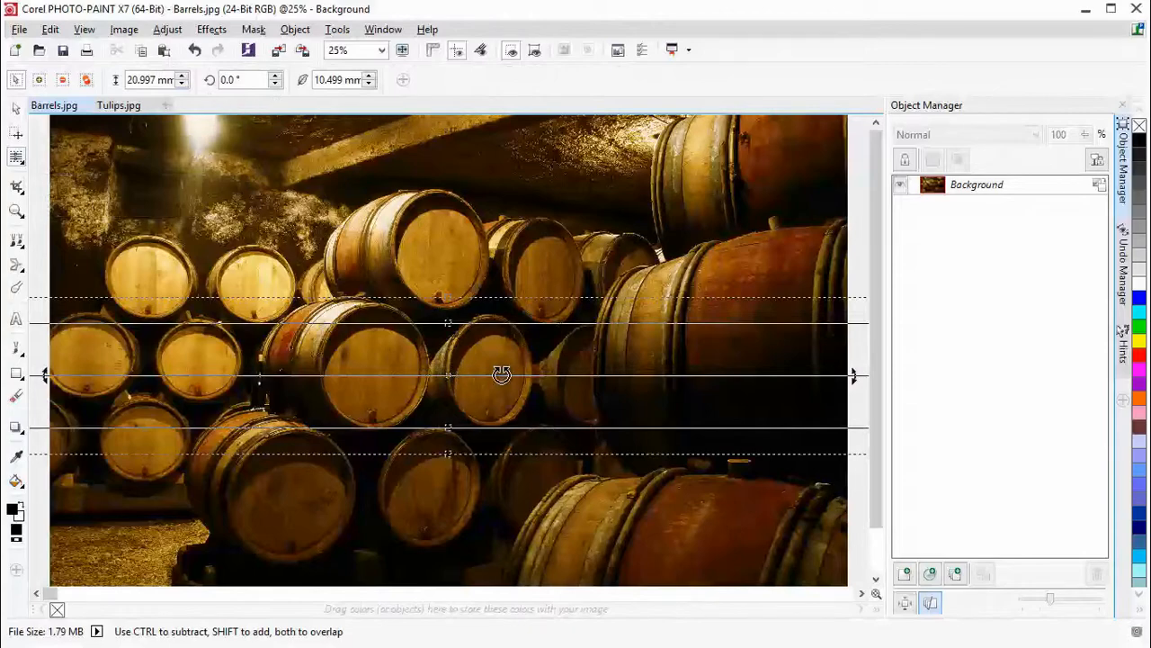
{"action": "left_click_drag", "start_coordinate": [547, 373], "coordinate": [498, 283]}
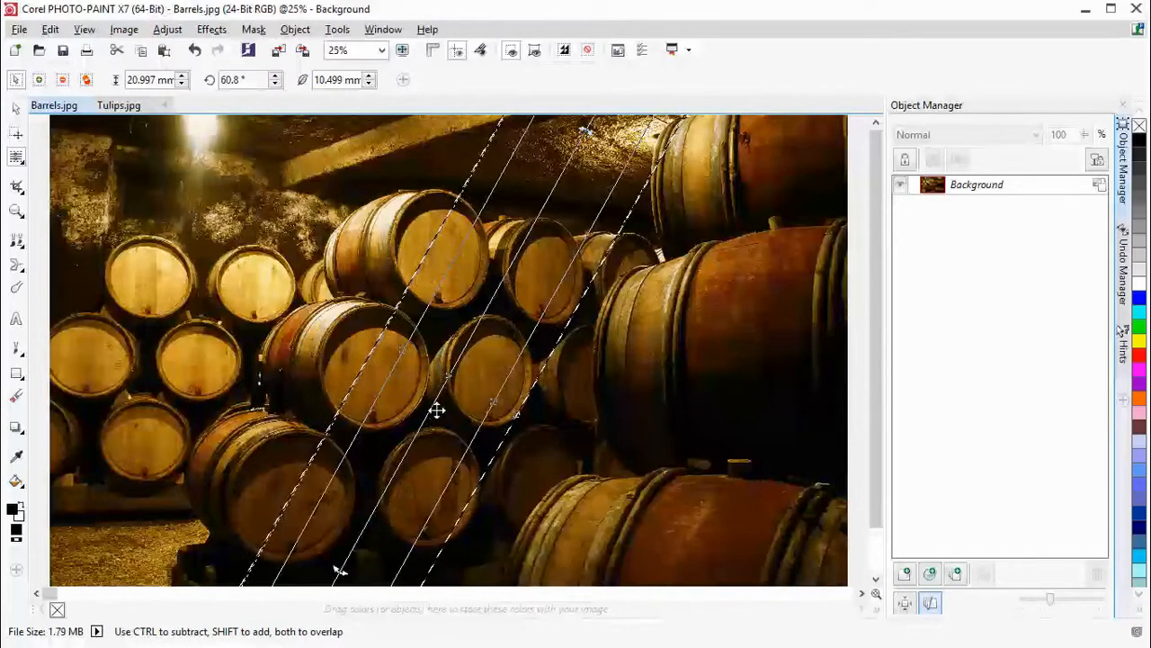
{"action": "left_click_drag", "start_coordinate": [436, 410], "coordinate": [432, 388]}
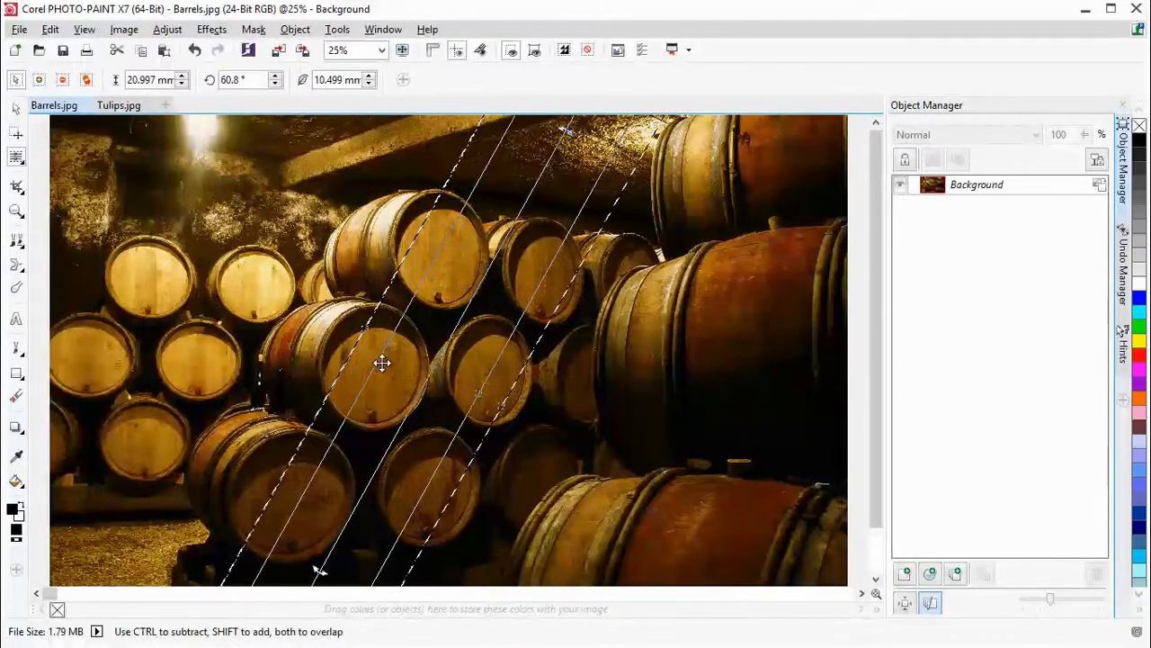
{"action": "left_click_drag", "start_coordinate": [382, 347], "coordinate": [295, 280]}
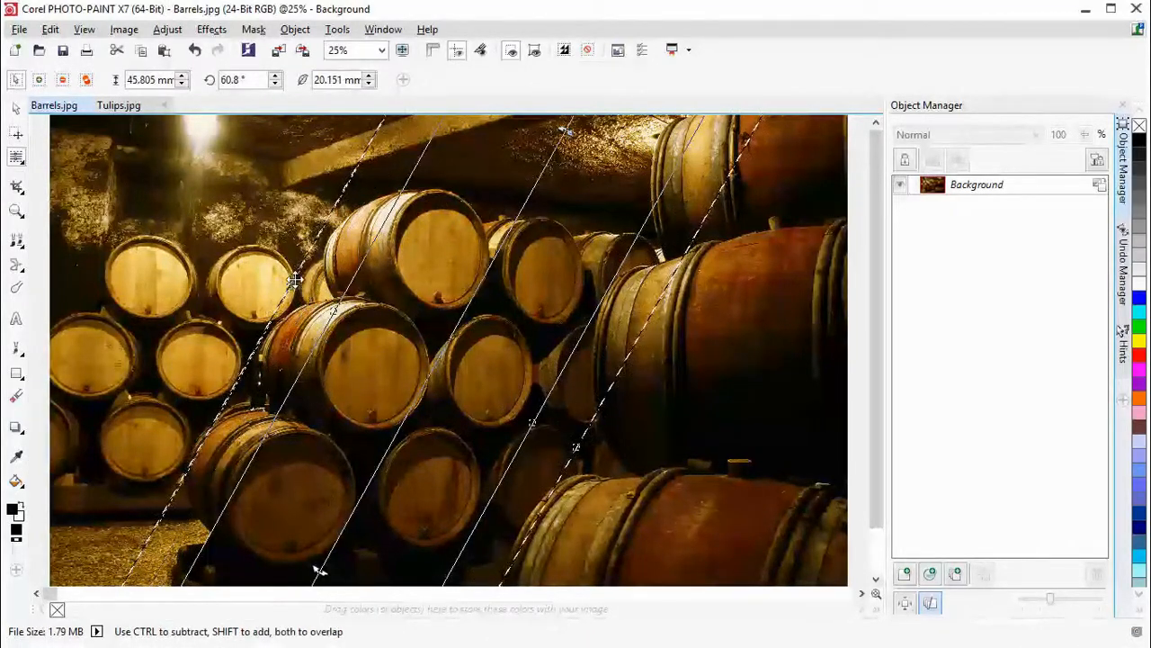
Step: Start a Bokeh Blur on the masked barrels photo with blur amount 14 and feather edge 5
{"action": "left_click", "coordinate": [213, 30]}
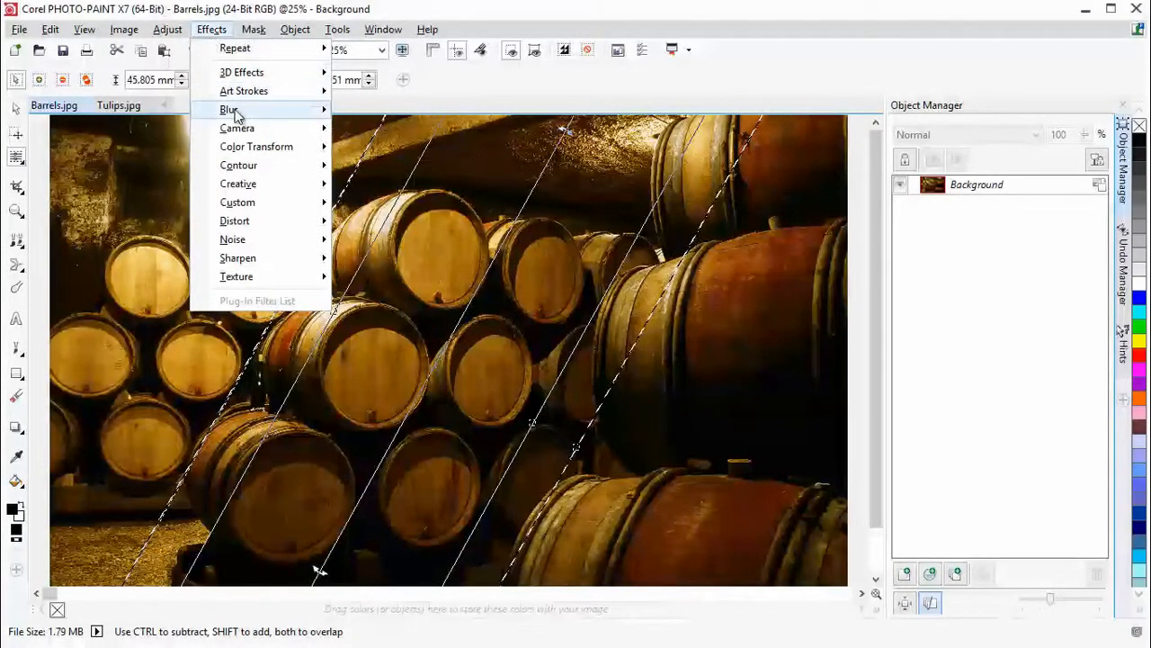
{"action": "mouse_move", "coordinate": [236, 113]}
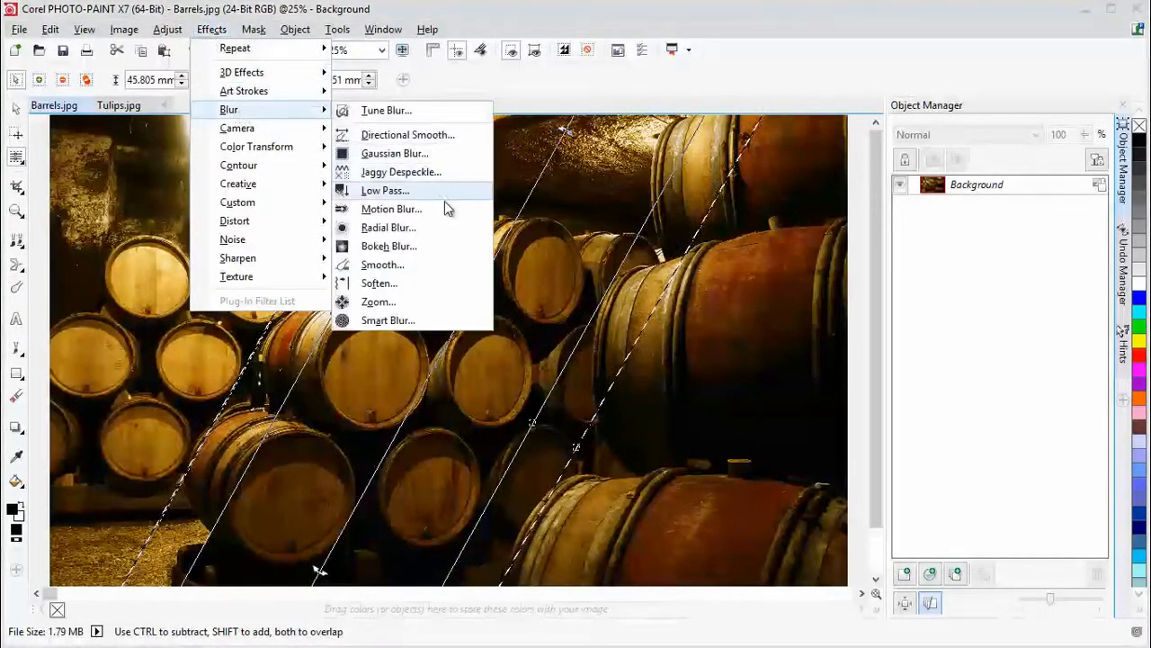
{"action": "left_click", "coordinate": [420, 246]}
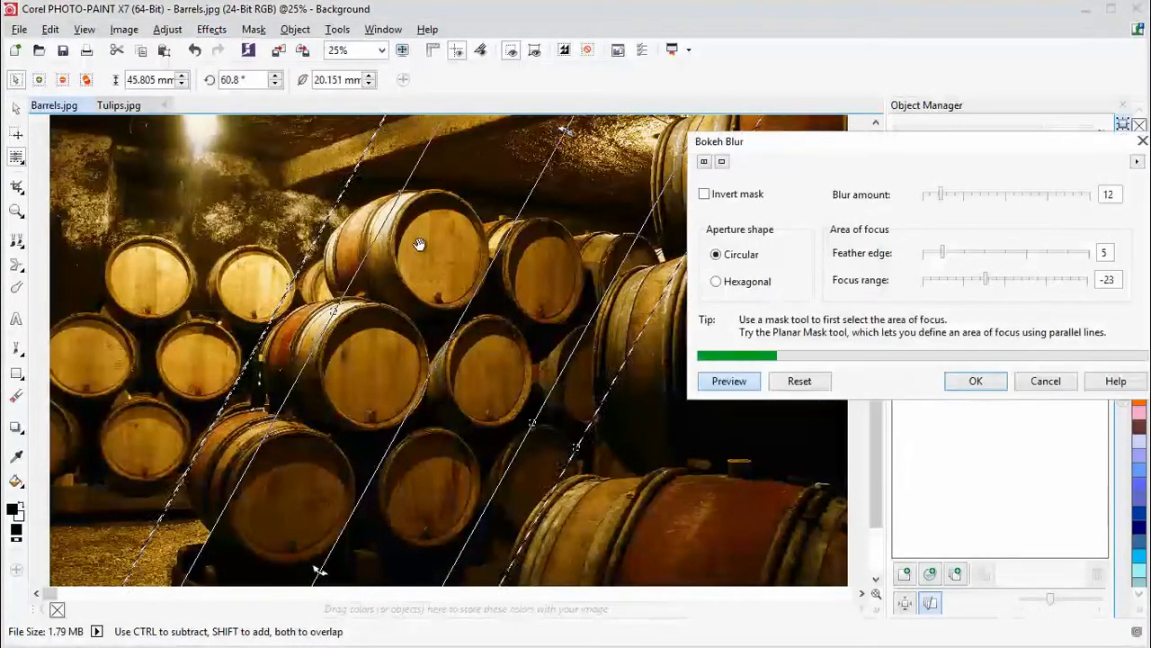
{"action": "left_click", "coordinate": [944, 196]}
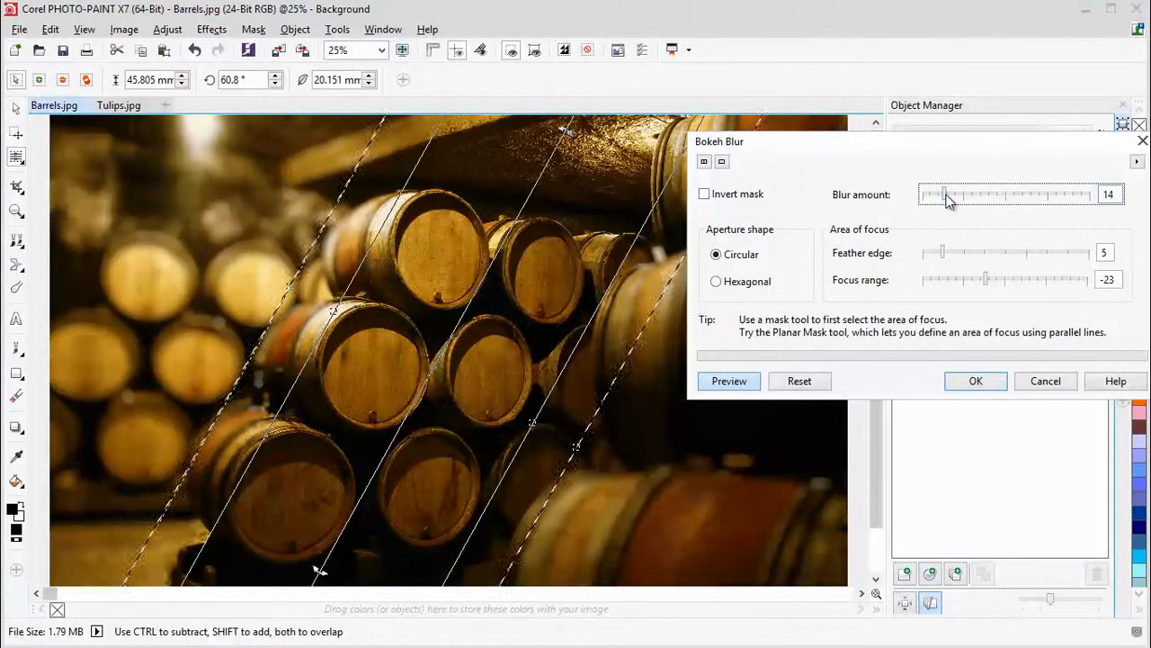
{"action": "left_click", "coordinate": [942, 252]}
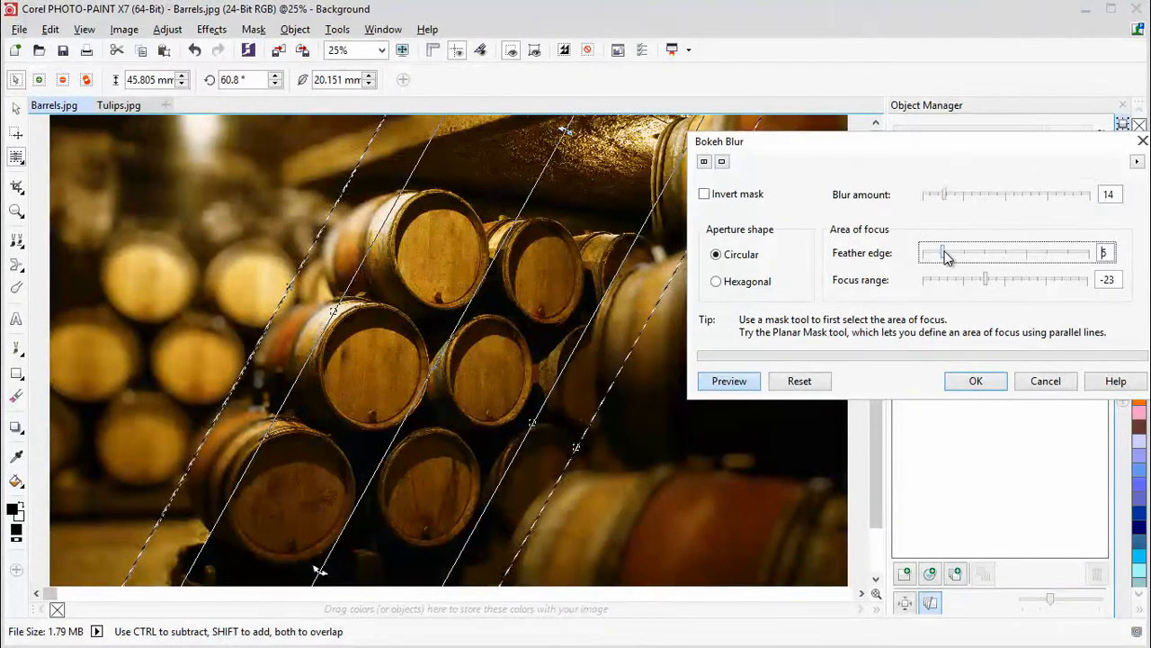
Step: Change the blur's aperture shape to hexagonal, inspect the blurred highlights up close, and apply the effect to the barrels
{"action": "left_click", "coordinate": [262, 389]}
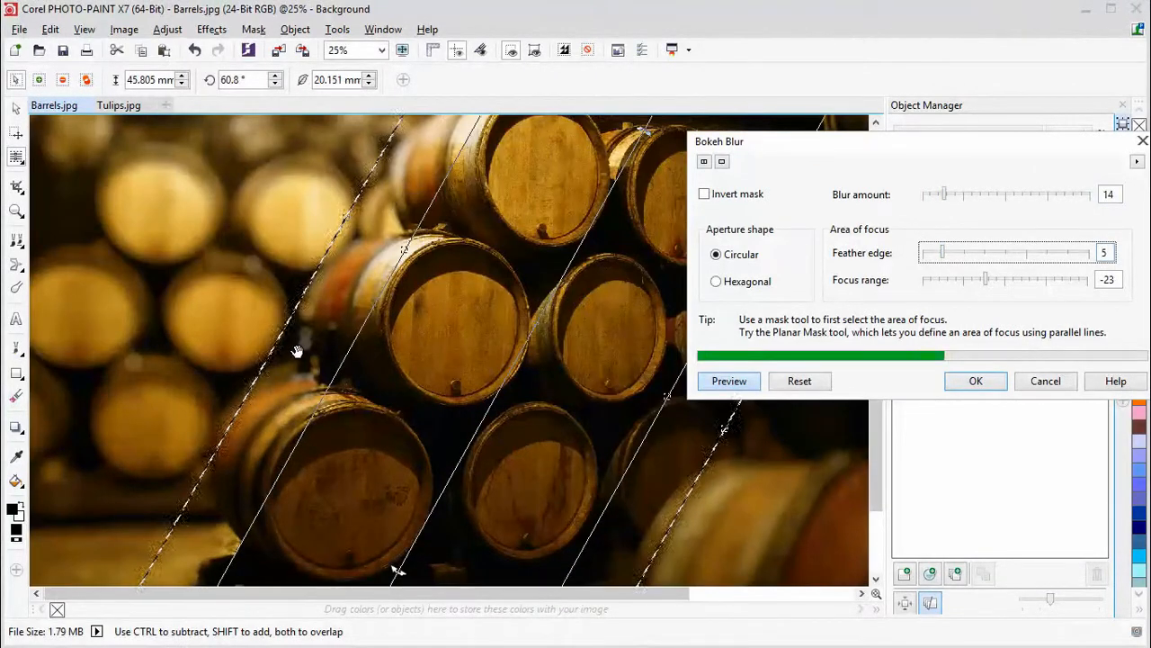
{"action": "left_click", "coordinate": [319, 352]}
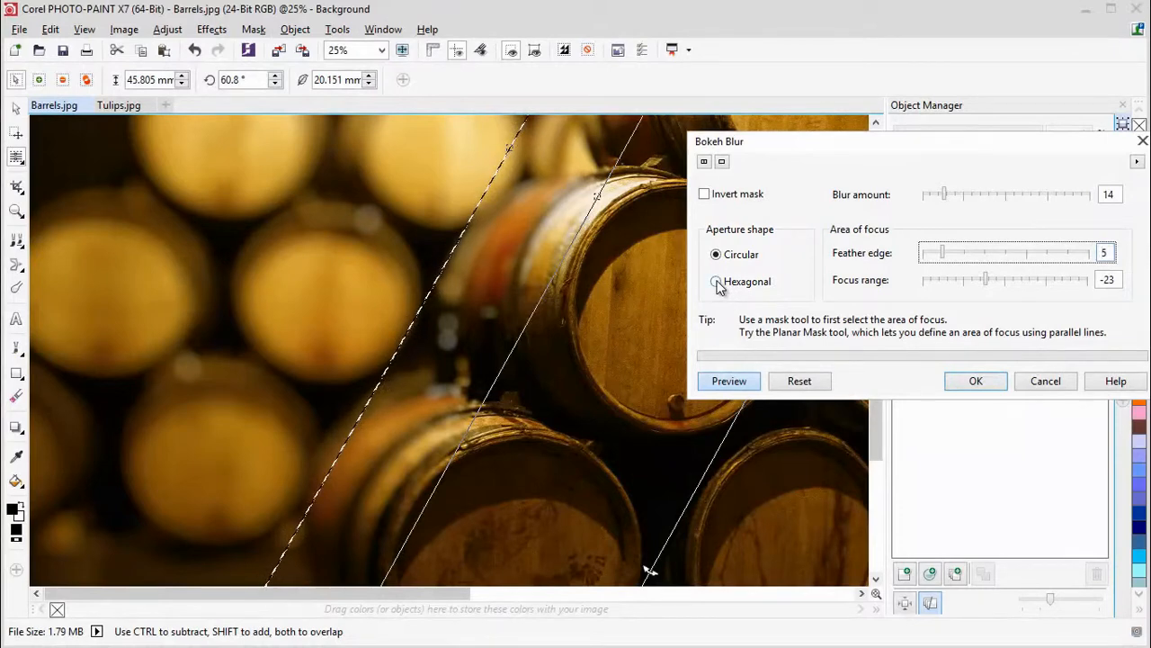
{"action": "left_click", "coordinate": [717, 283]}
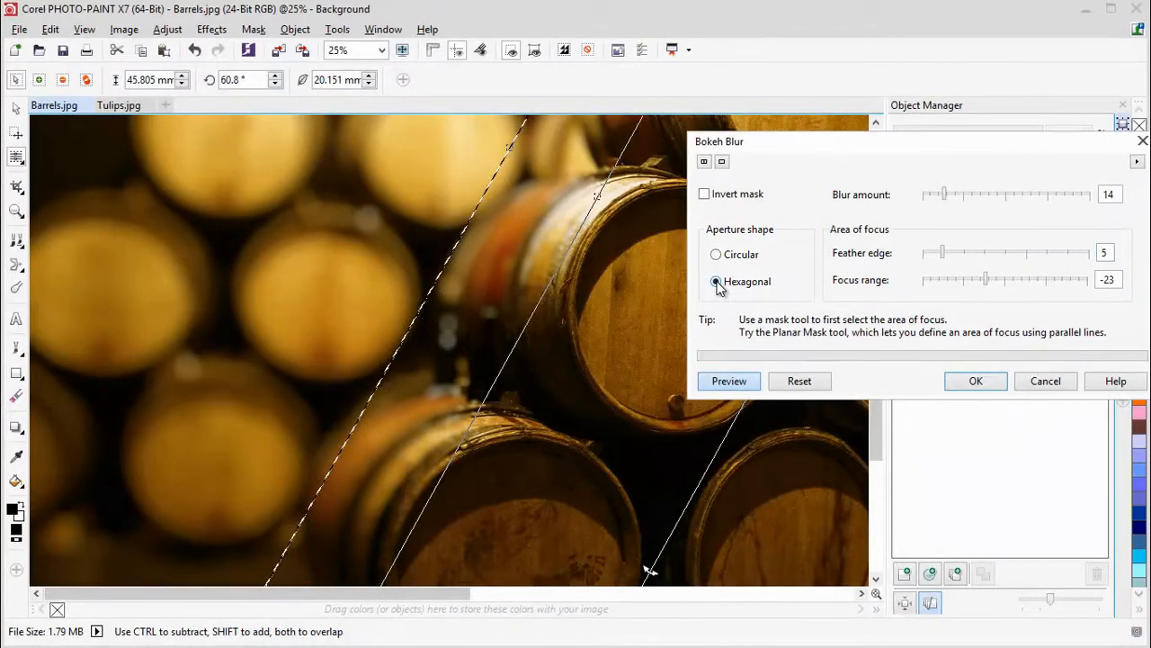
{"action": "left_click", "coordinate": [457, 345]}
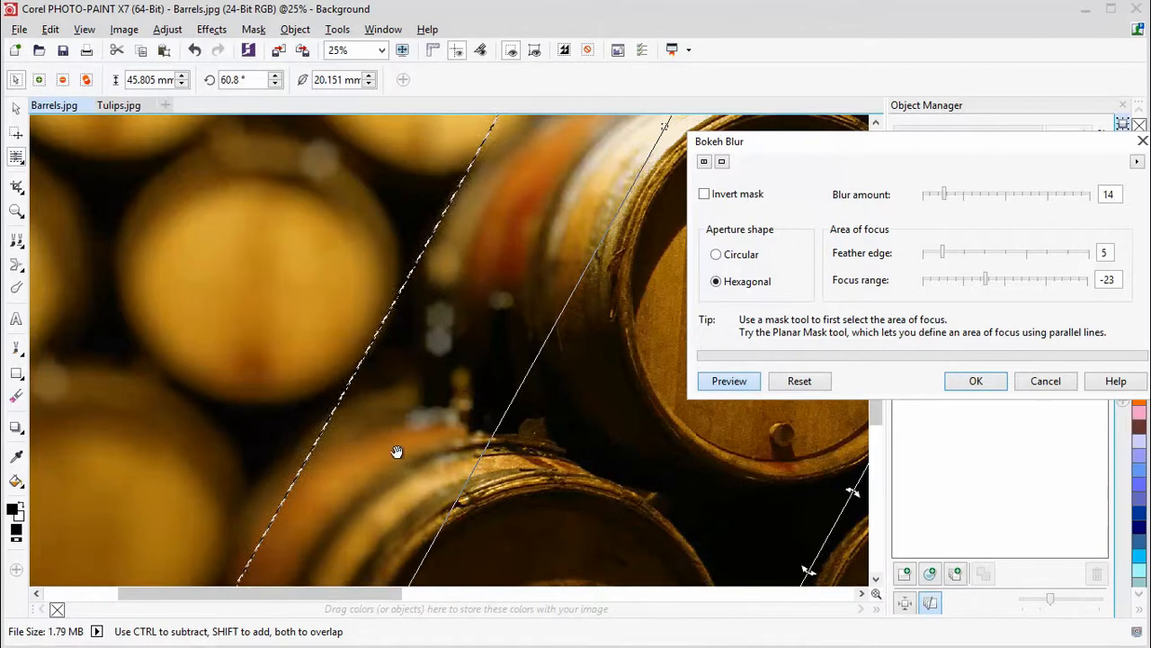
{"action": "right_click", "coordinate": [471, 341]}
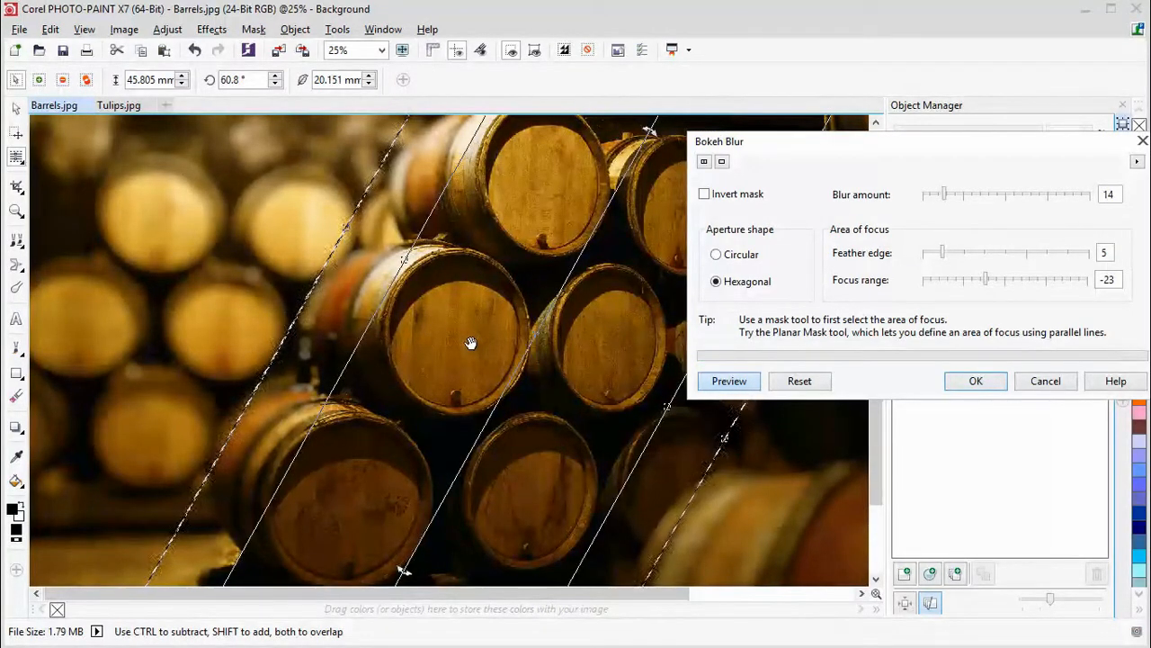
{"action": "left_click", "coordinate": [977, 381]}
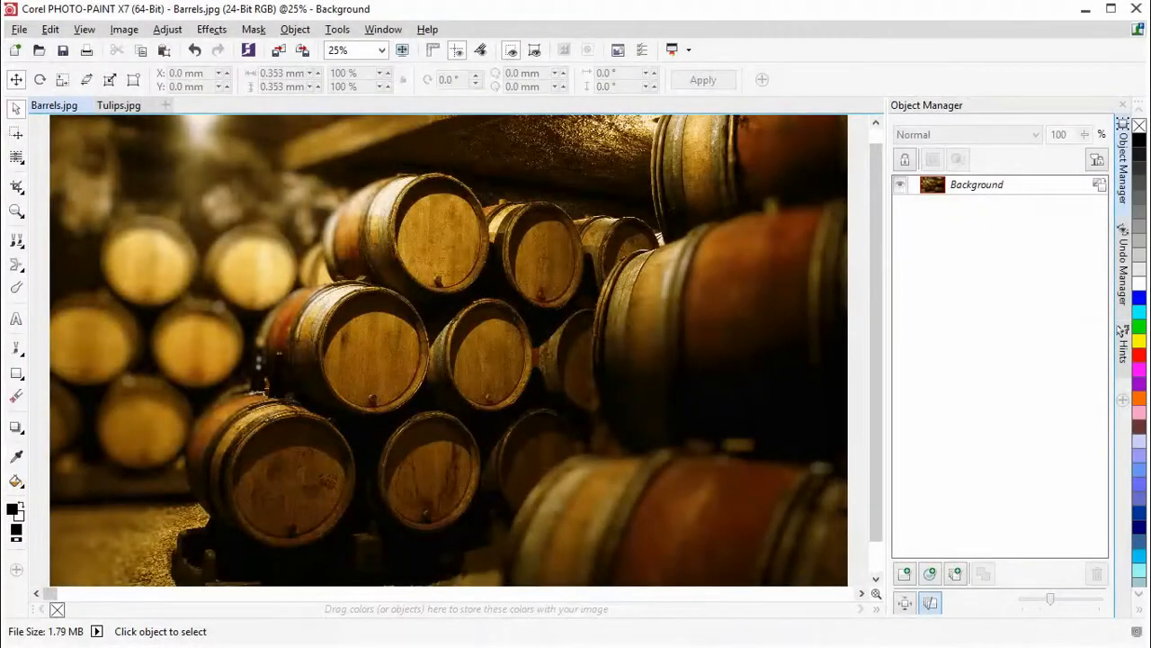